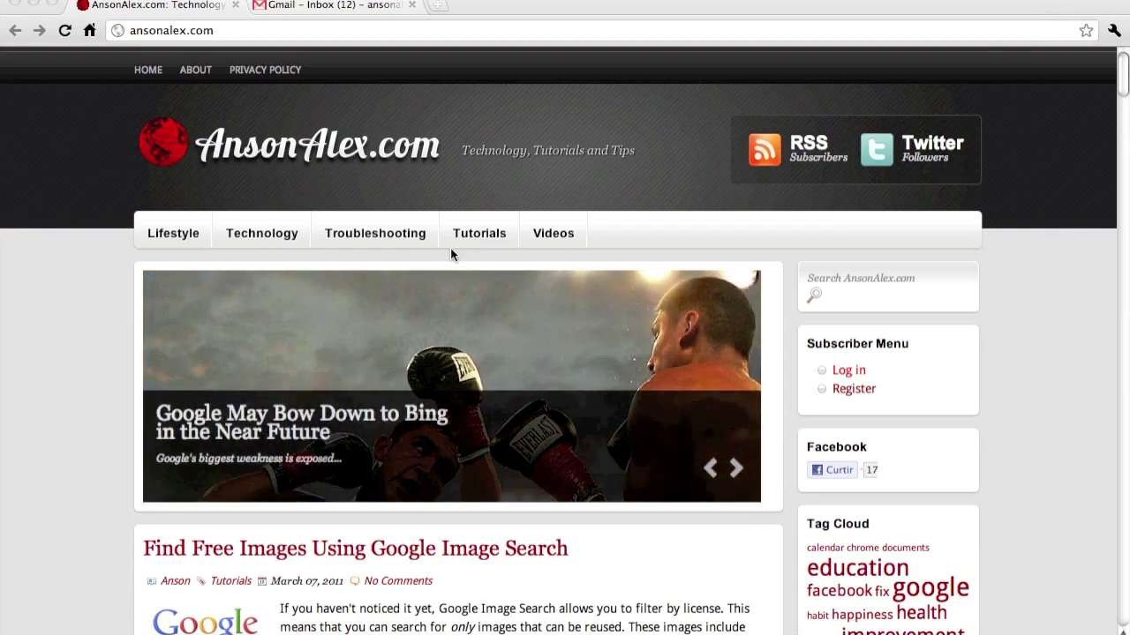
Step: Switch to Gmail and start a filter for messages like the "New Bill from Tampa Electric" conversation
left_click(327, 7)
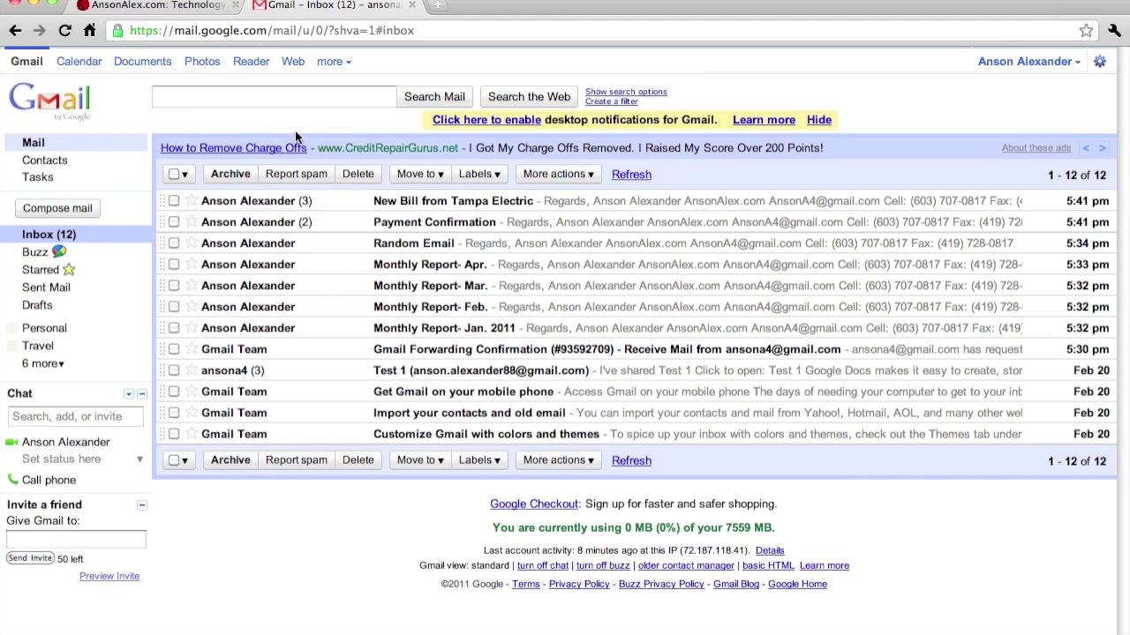
left_click(175, 201)
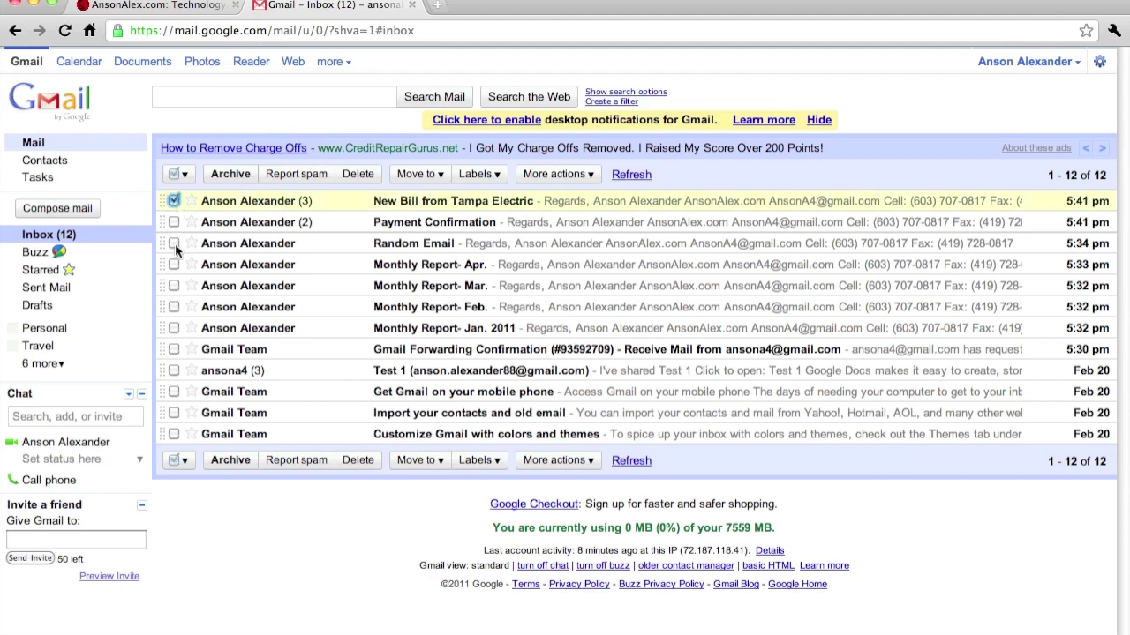
left_click(575, 178)
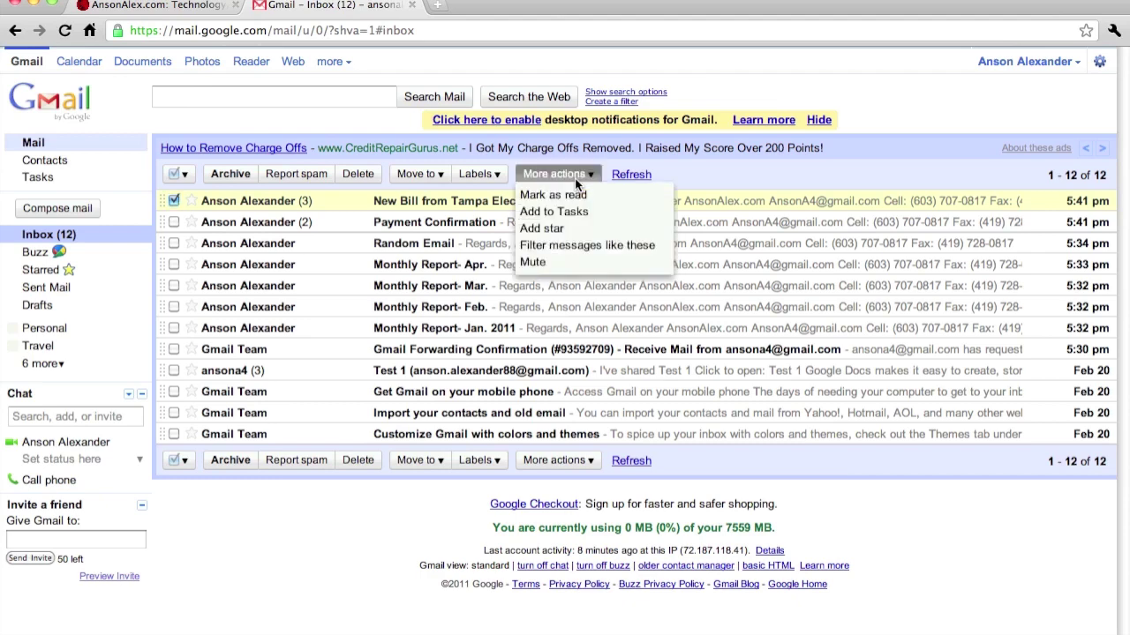
left_click(568, 246)
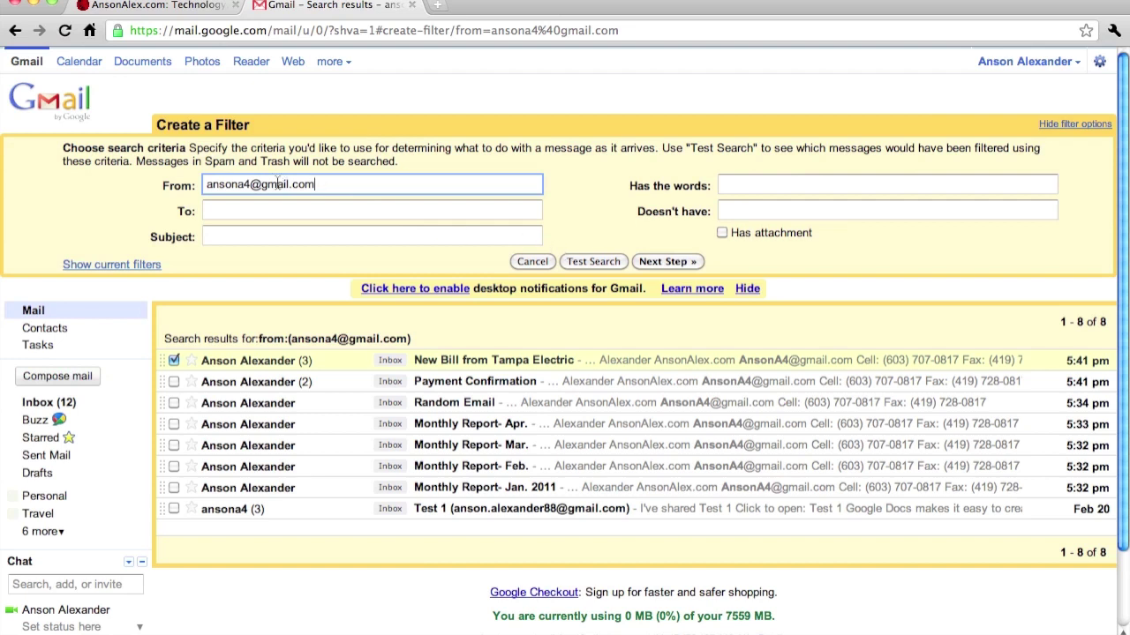
Step: Examine the filter's search criteria fields, from sender, recipient and subject to included and excluded words
double_click(251, 184)
left_click(341, 191)
left_click(276, 216)
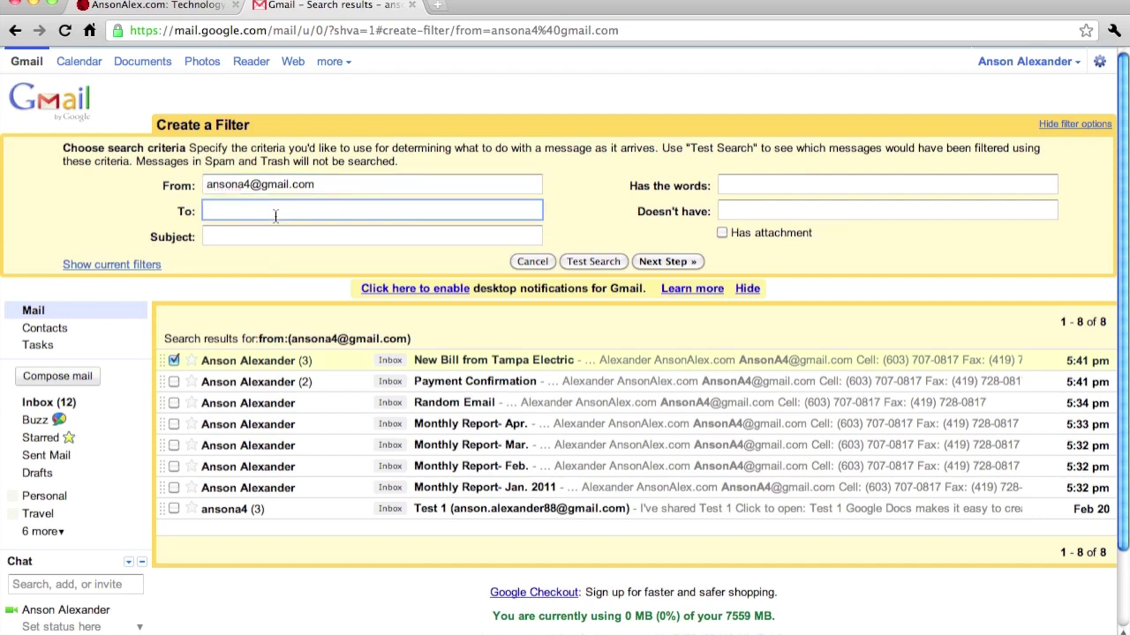
left_click(275, 234)
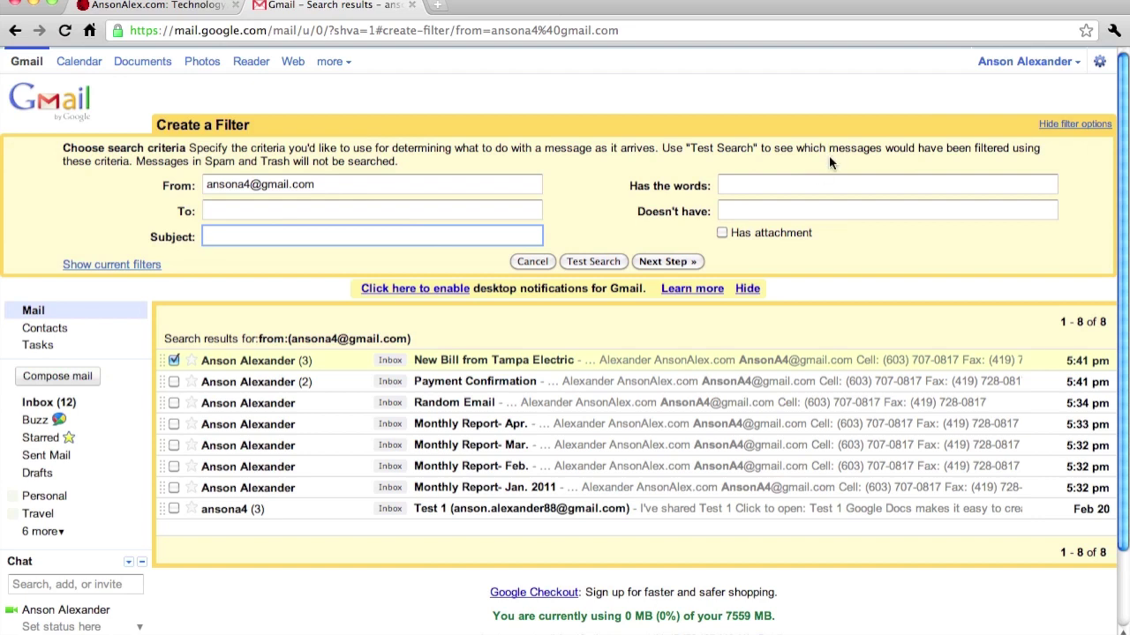
left_click(805, 180)
left_click(798, 209)
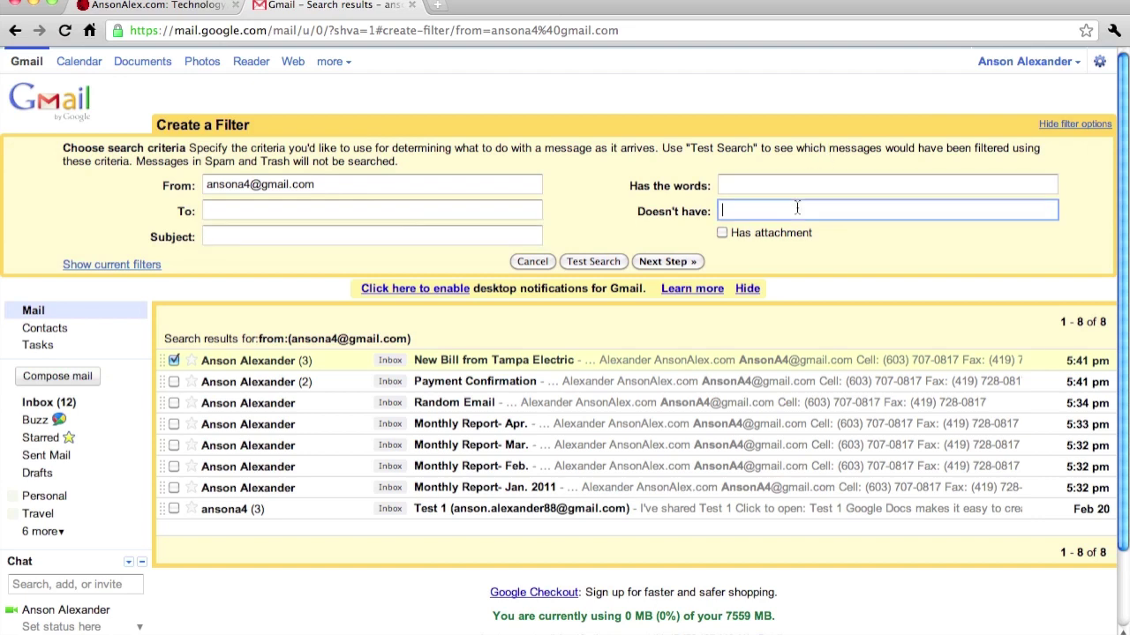
left_click(630, 191)
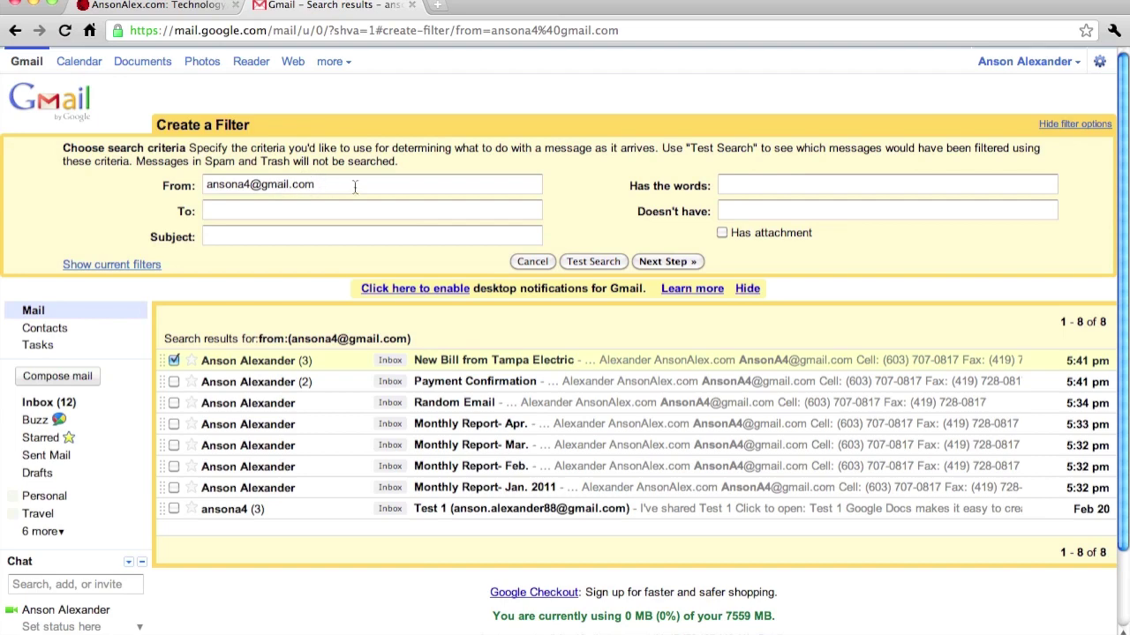
Step: Create the filter with a new label bearing the sender's first name, also applying it to the existing matching conversations
left_click(671, 262)
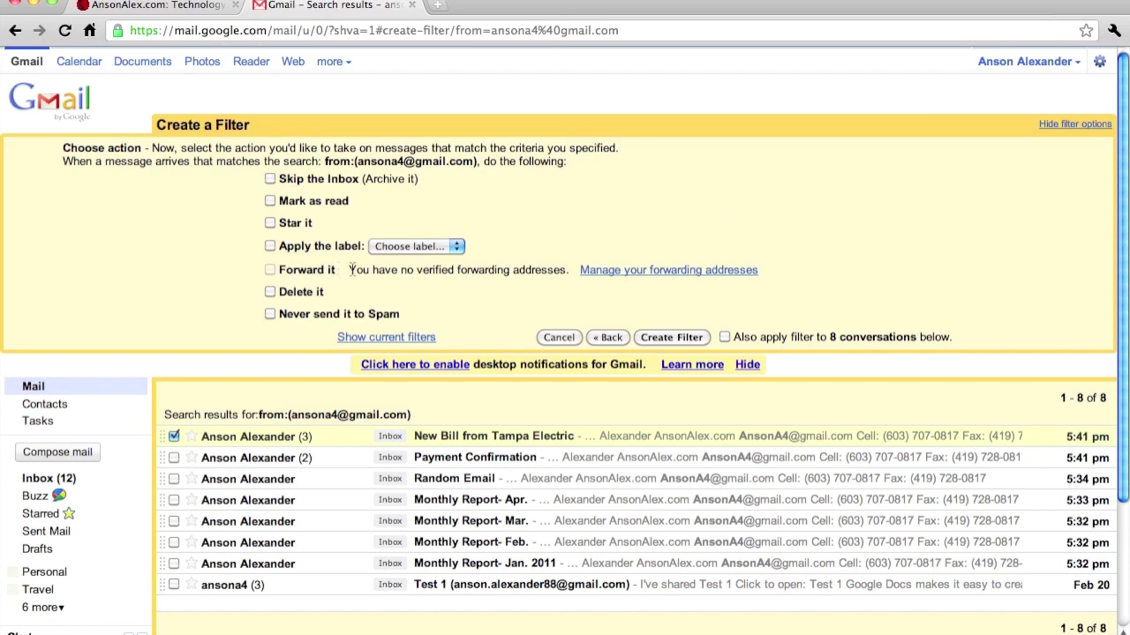
left_click(270, 247)
left_click(399, 248)
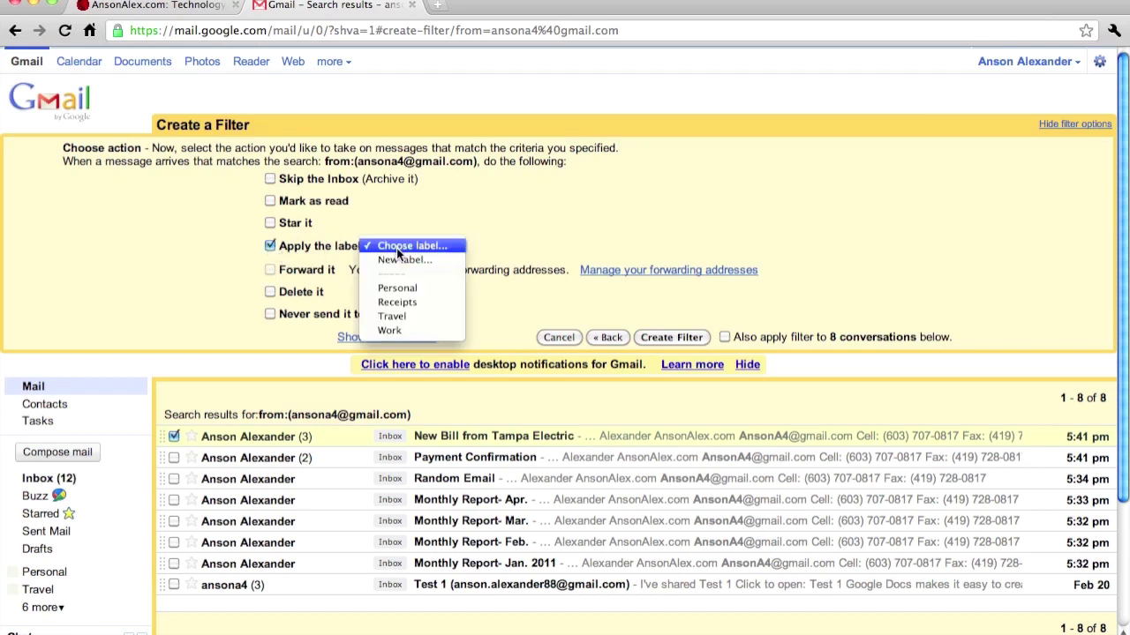
left_click(401, 259)
type("Anson")
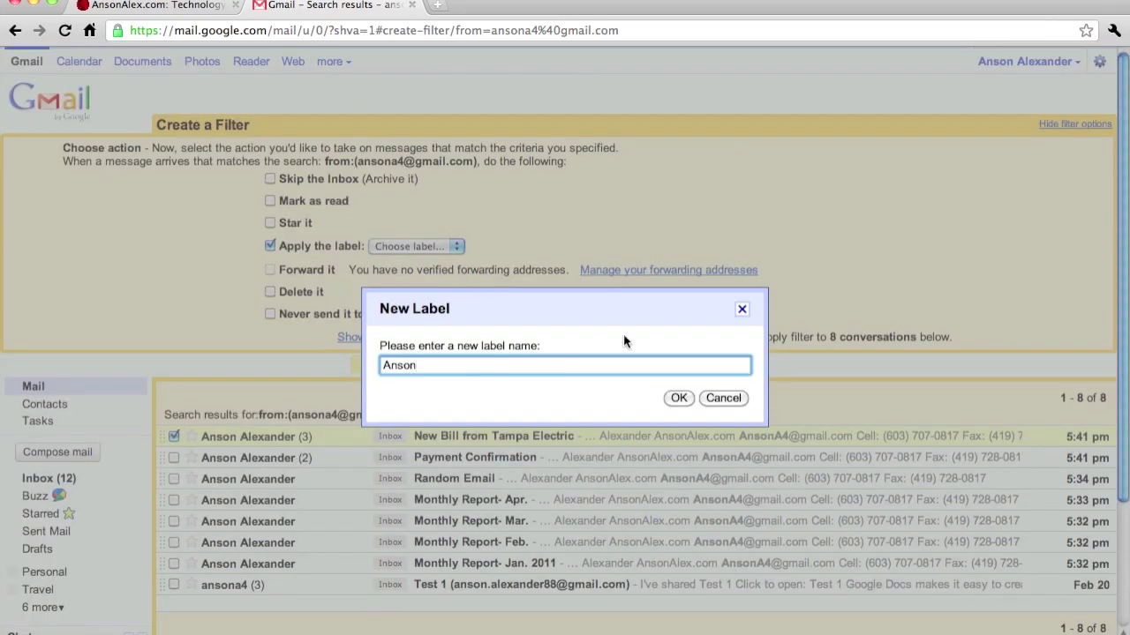
left_click(679, 398)
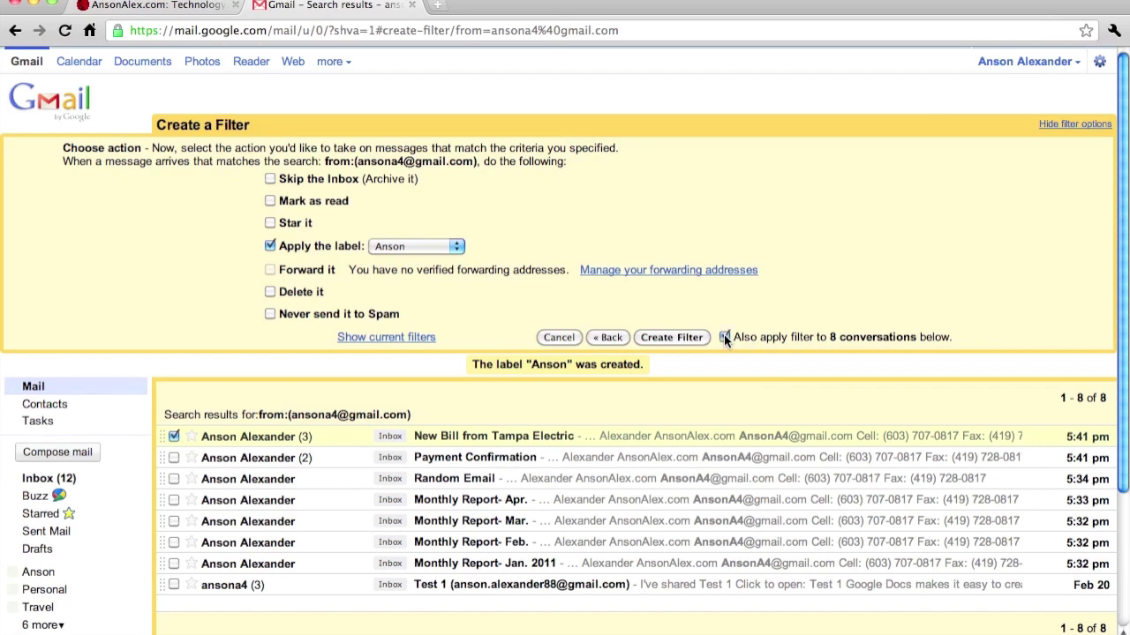
left_click(671, 337)
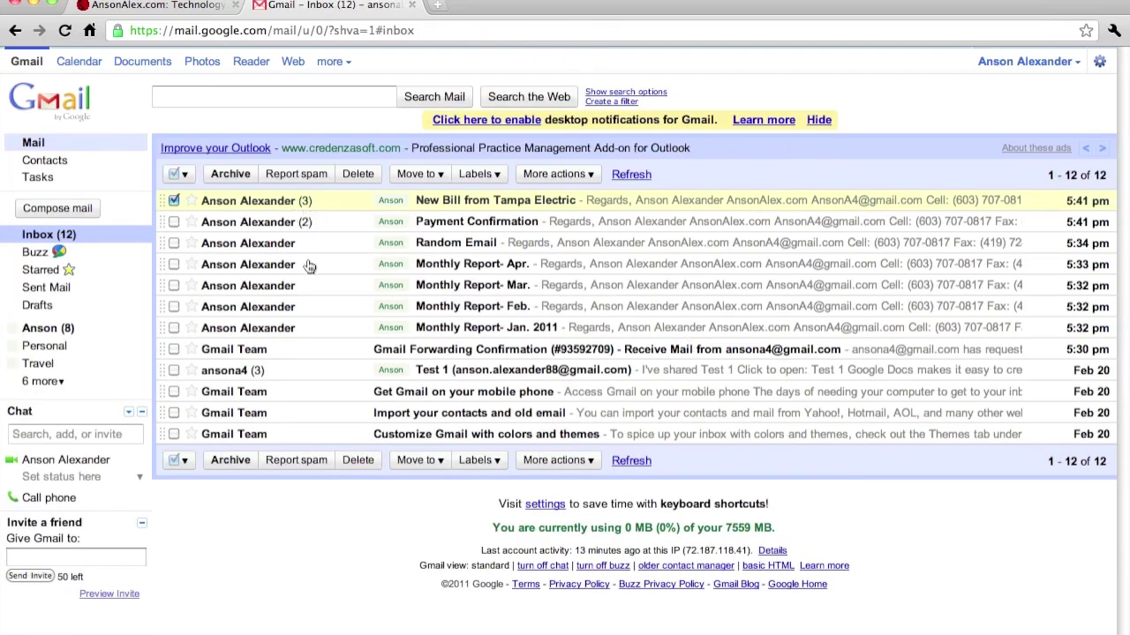
Step: View the conversations under the new sender label and return to the inbox
left_click(38, 331)
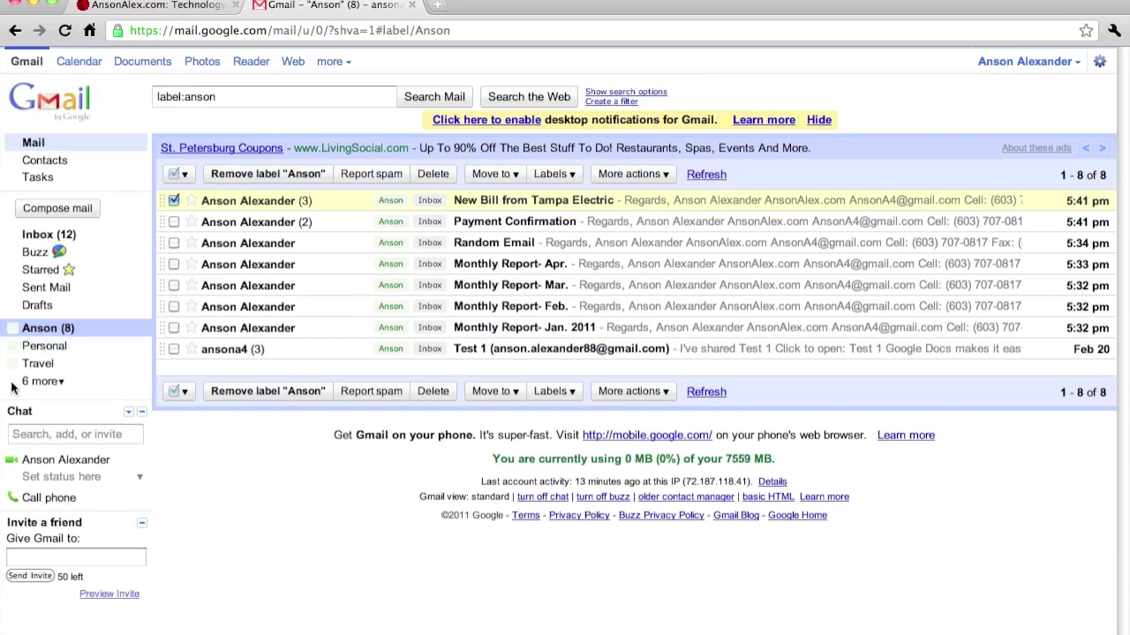
left_click(62, 330)
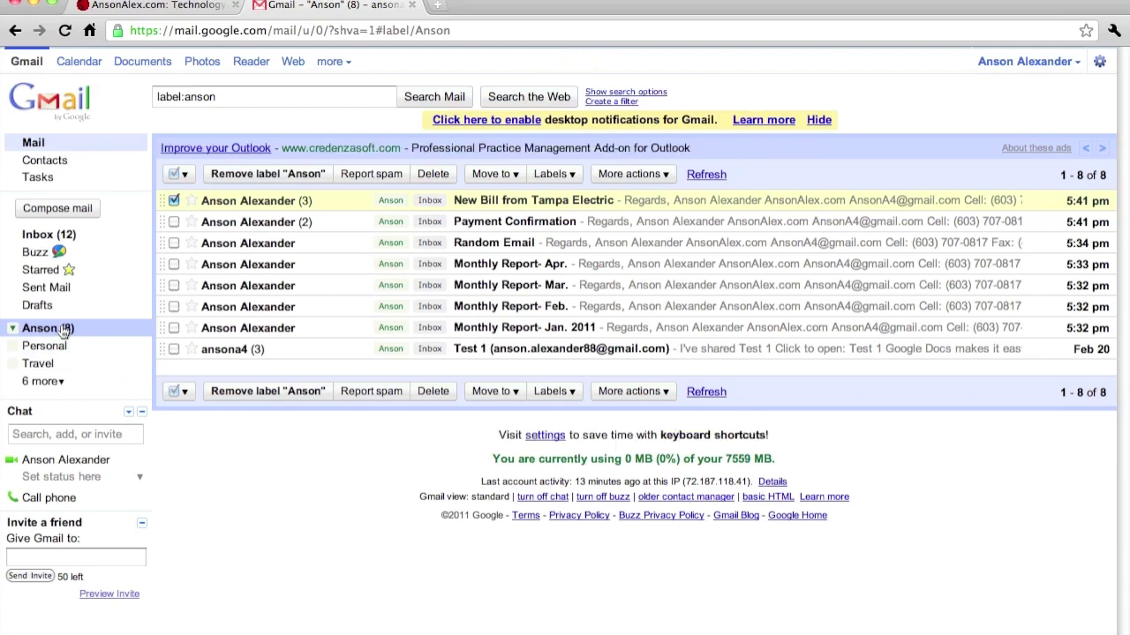
left_click(62, 234)
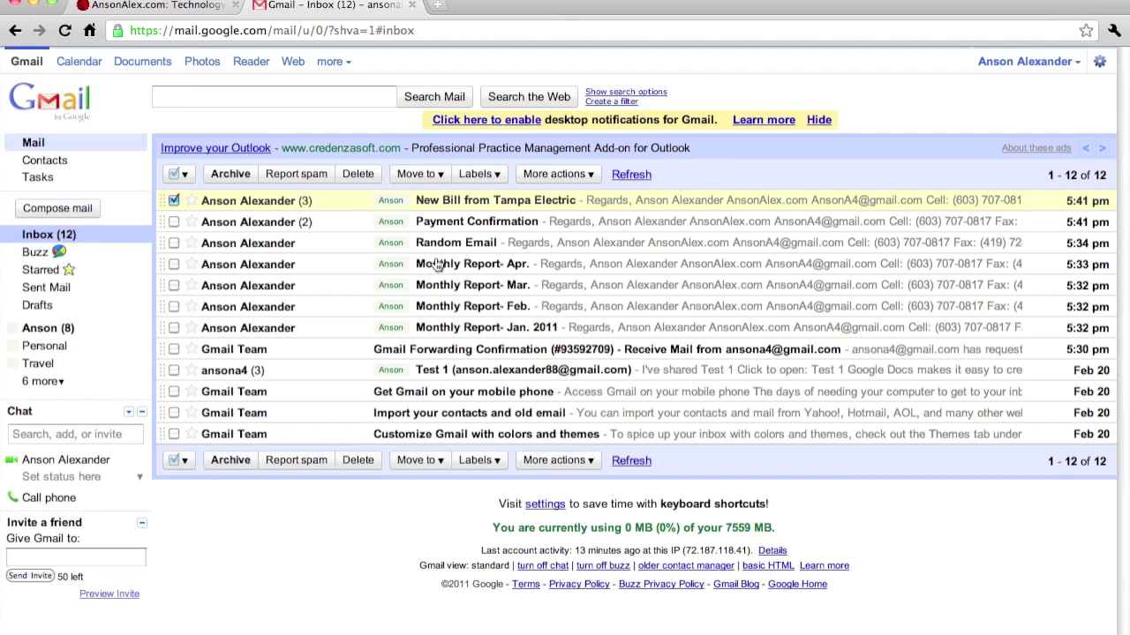
Step: Select only the "Monthly Report- Apr." message and start a filter for messages like it
left_click(174, 201)
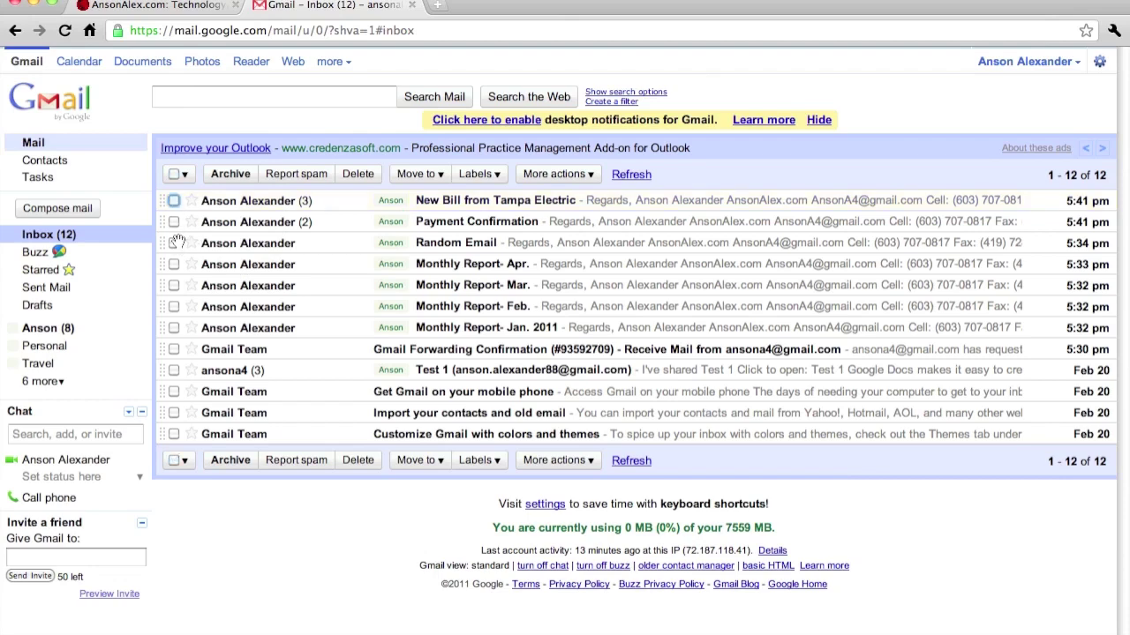
left_click(174, 263)
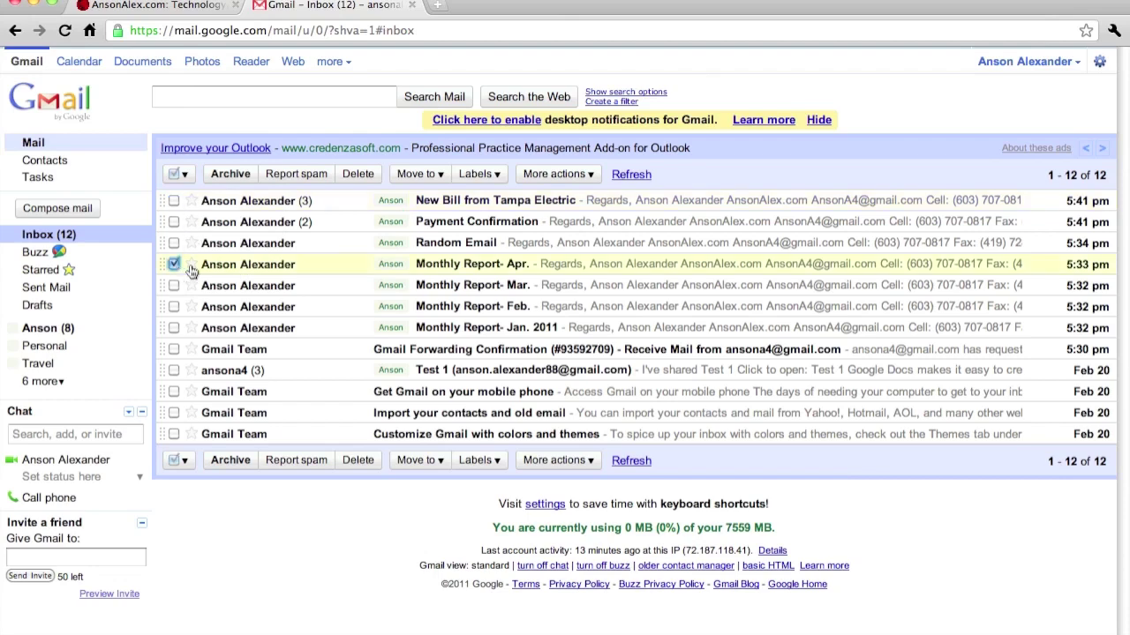
left_click(569, 175)
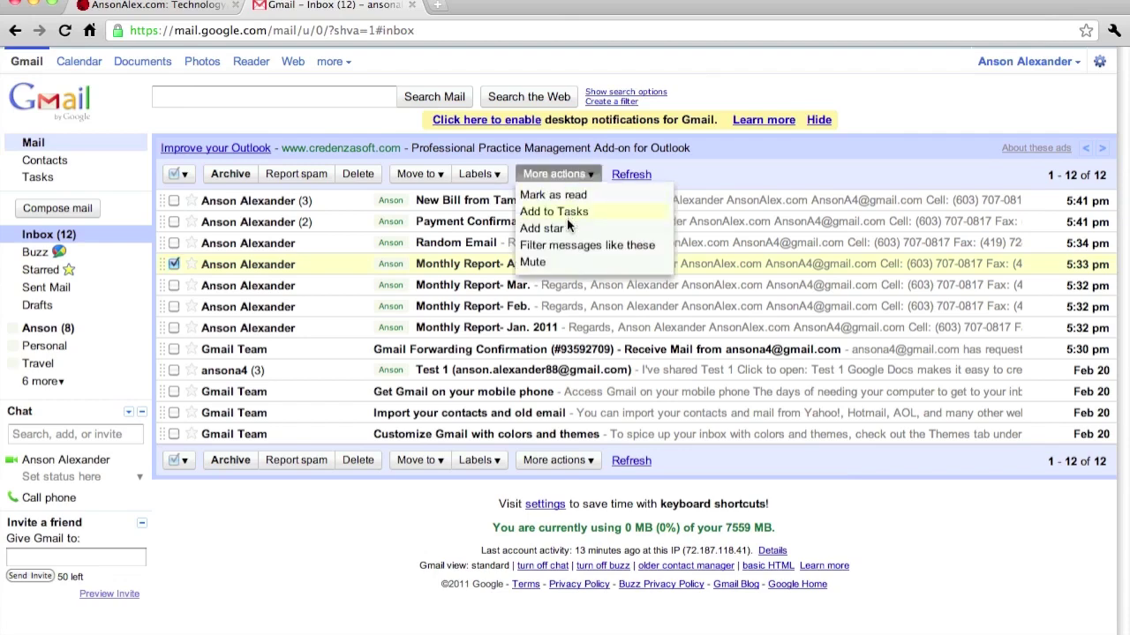
left_click(567, 246)
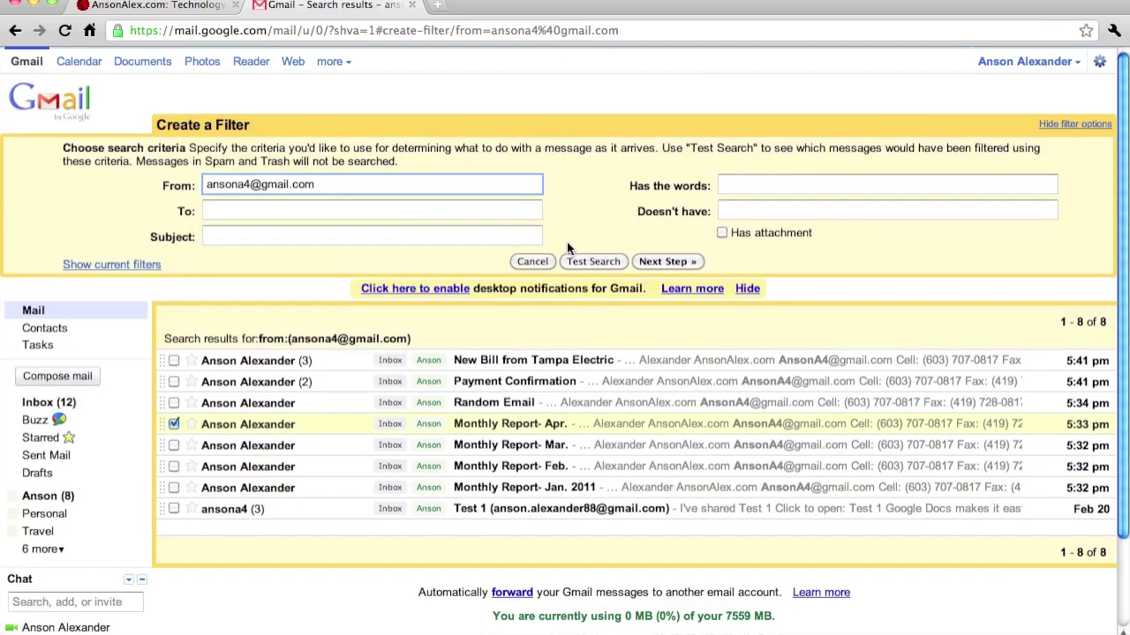
Step: Add "Monthly Report" as the filter's subject criterion, keeping the sender address, and test the search
triple_click(259, 189)
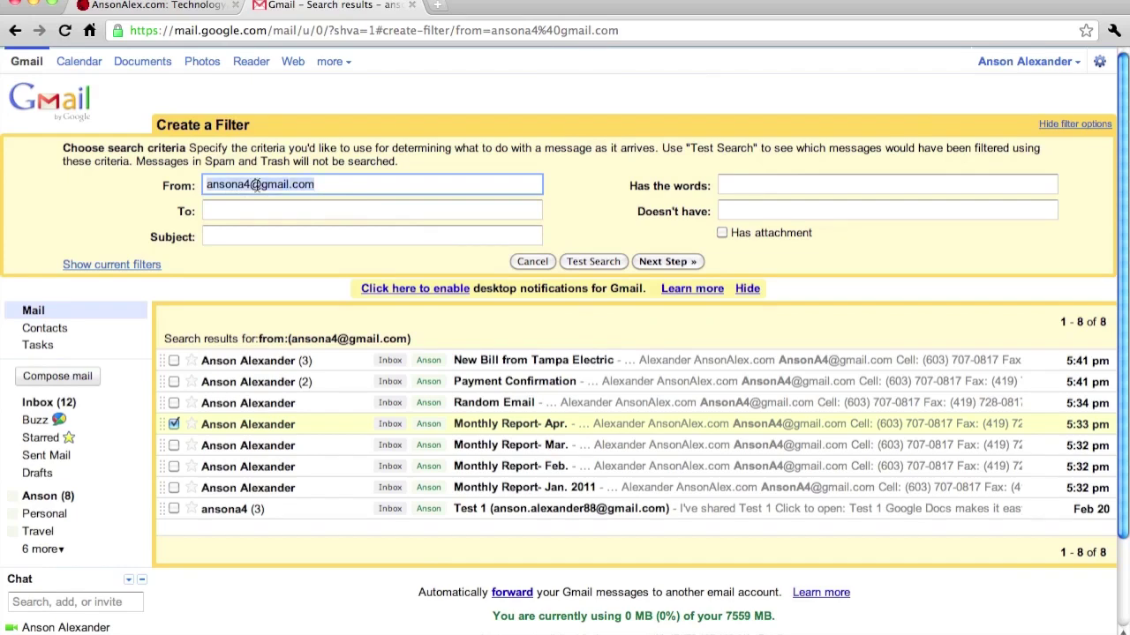
left_click(265, 237)
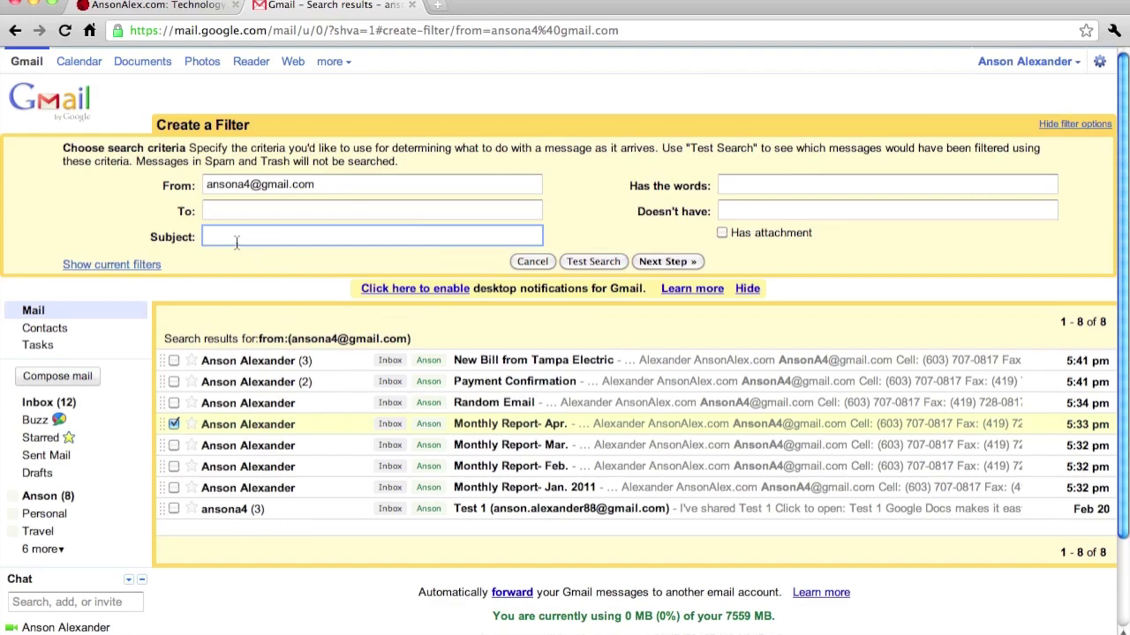
type("Monthly Report")
left_click(590, 263)
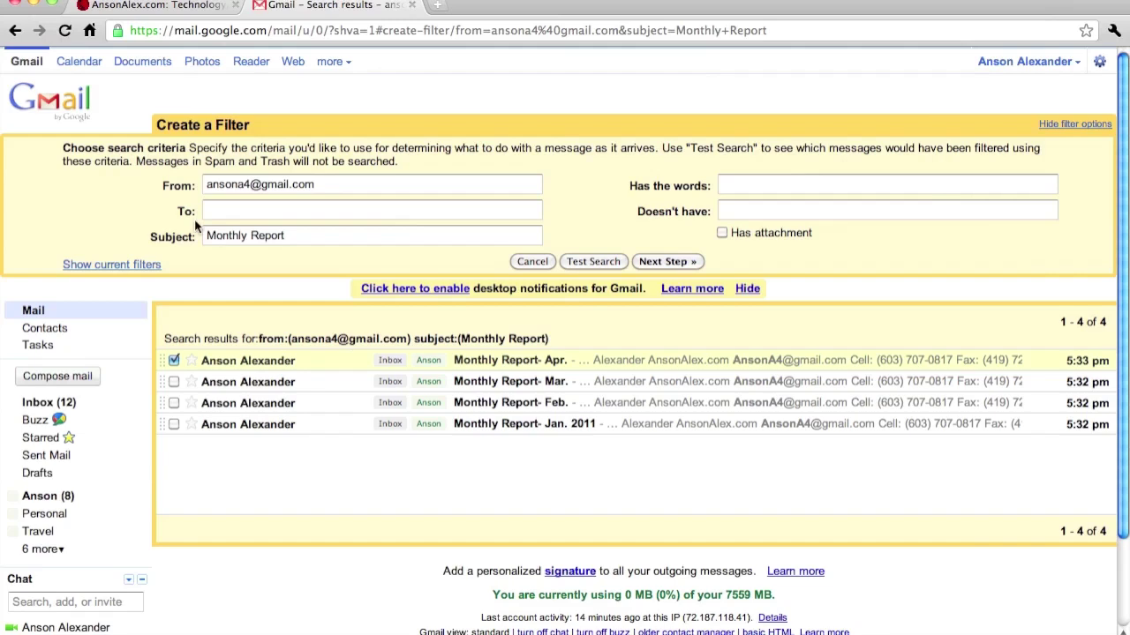
left_click_drag(207, 236, 315, 255)
left_click(491, 464)
Step: Set the filter to skip the inbox and apply a new label named "Monthly Report"
left_click(691, 262)
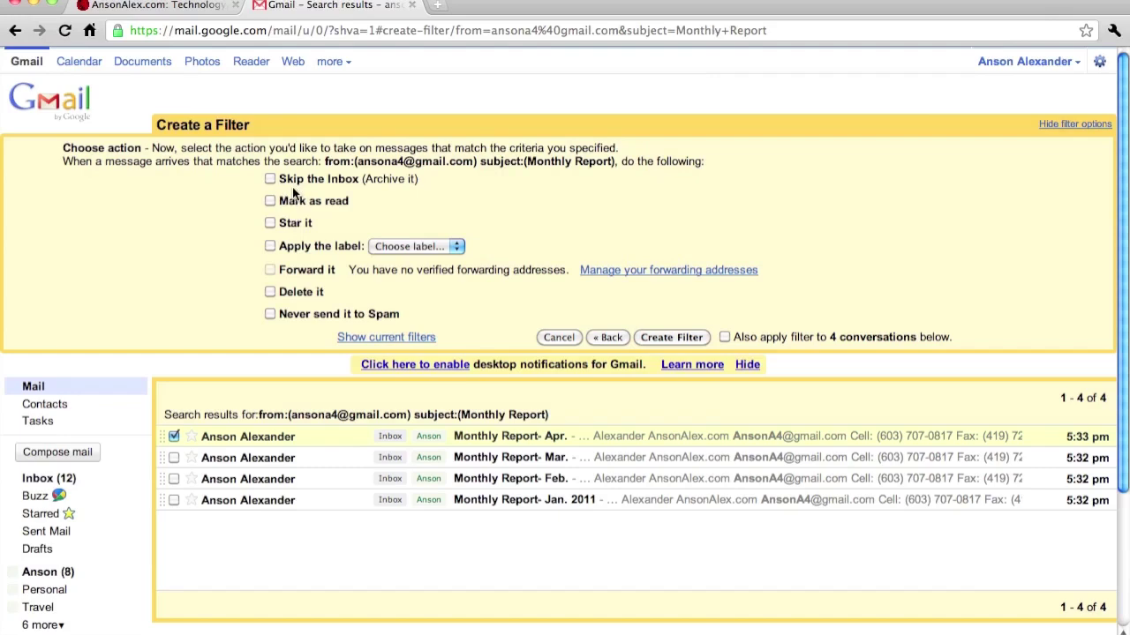
left_click(271, 179)
left_click(270, 246)
left_click(405, 248)
left_click(423, 259)
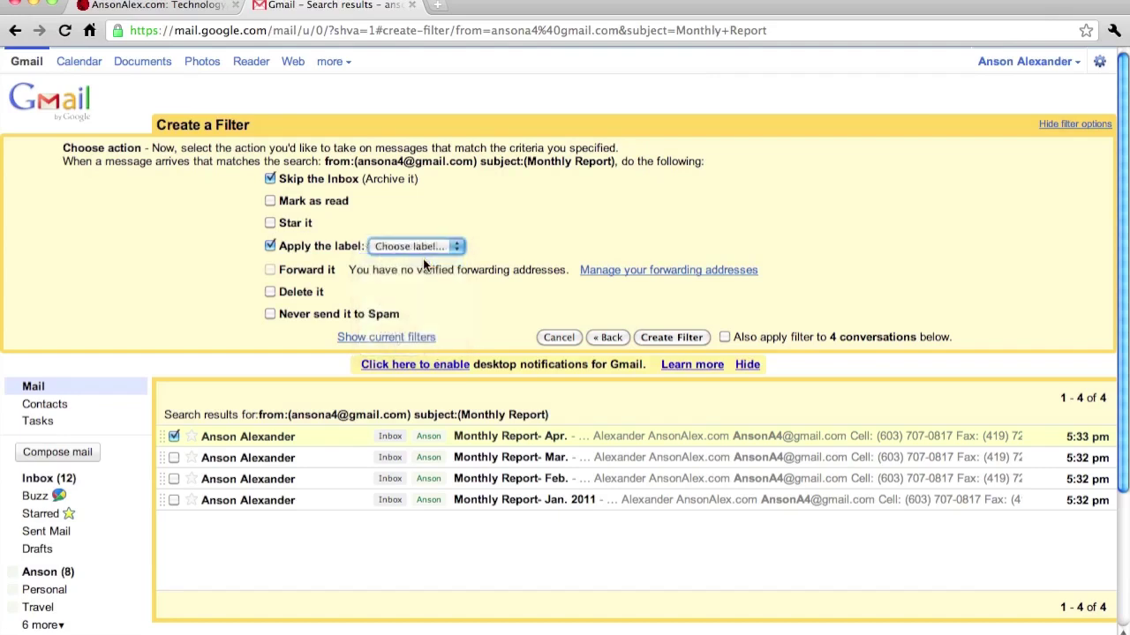
type("Monthly Report")
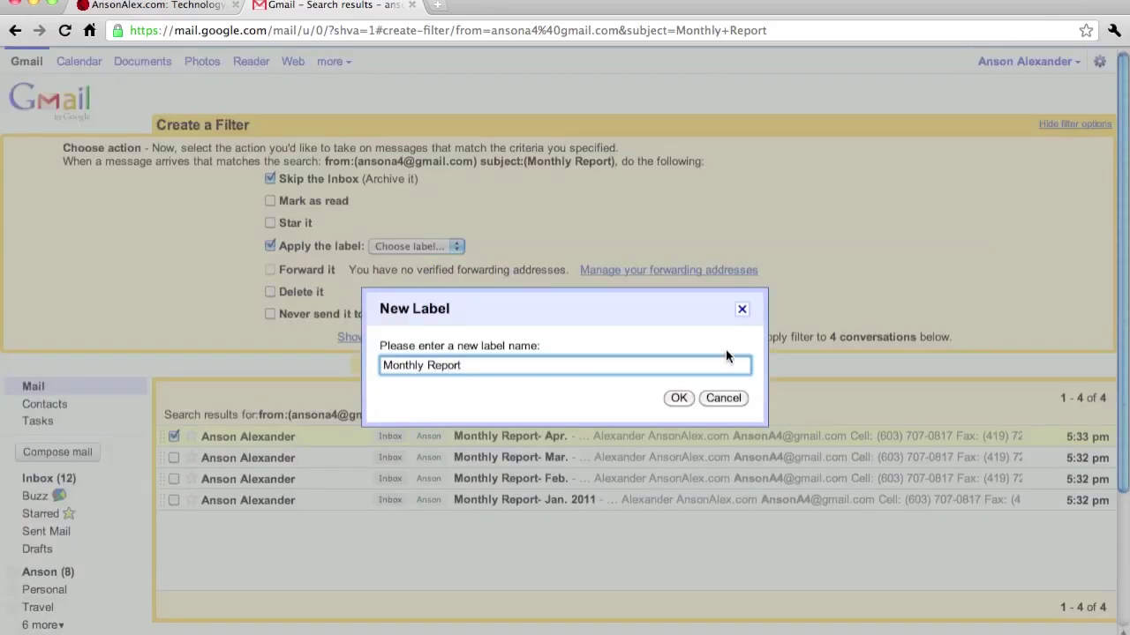
left_click(679, 398)
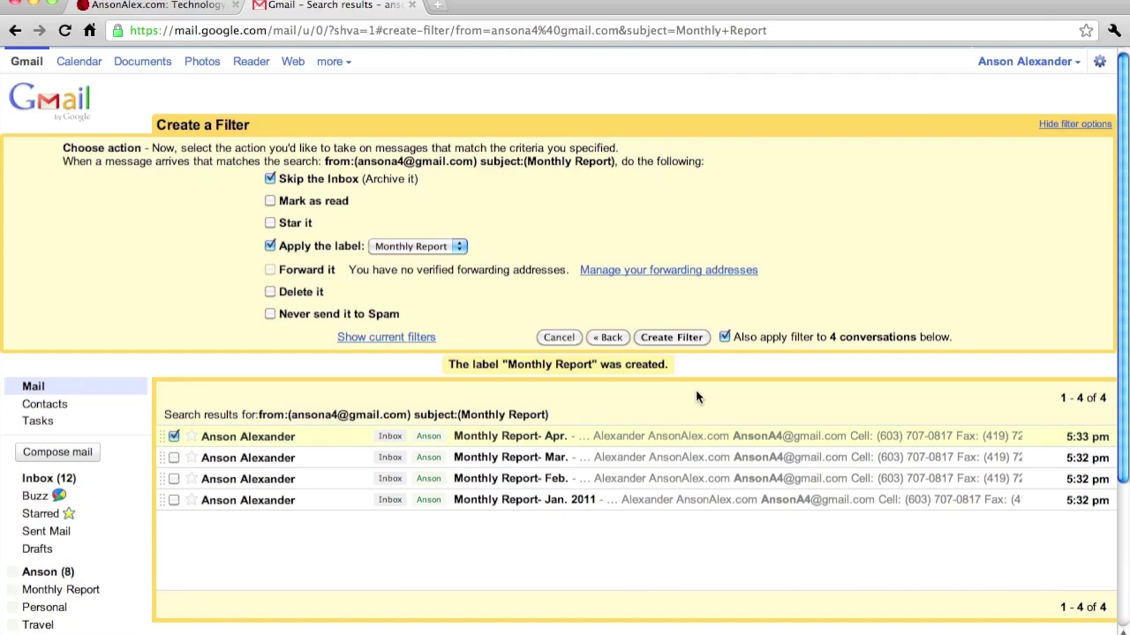
Step: Create the filter, also applying it to the existing matching conversations, and open the Monthly Report label
left_click(656, 338)
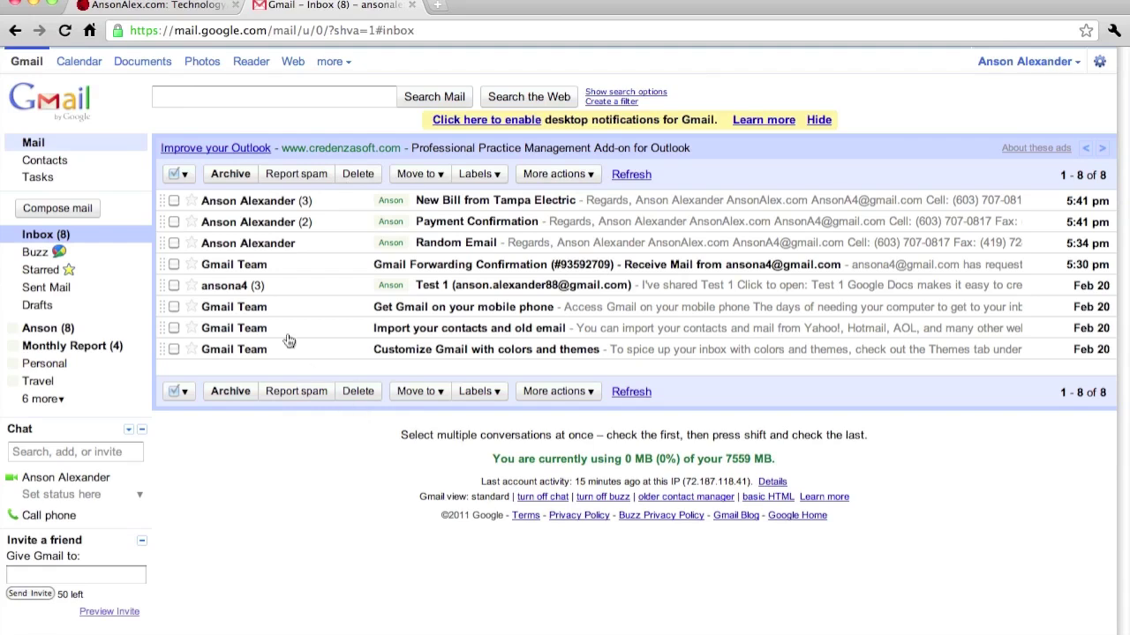
left_click(98, 346)
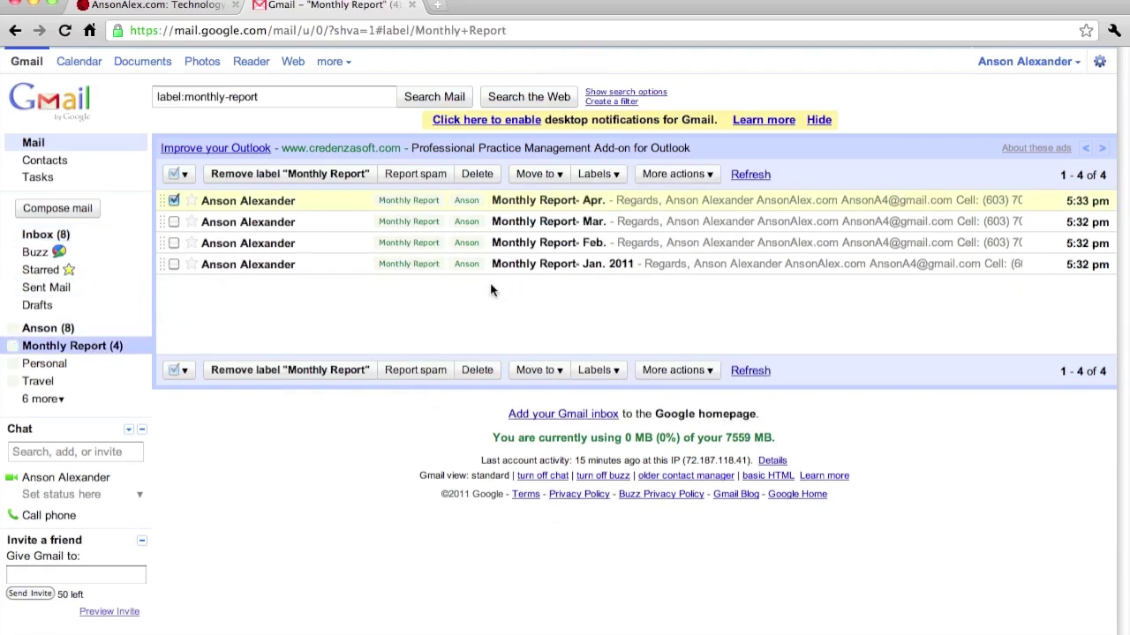